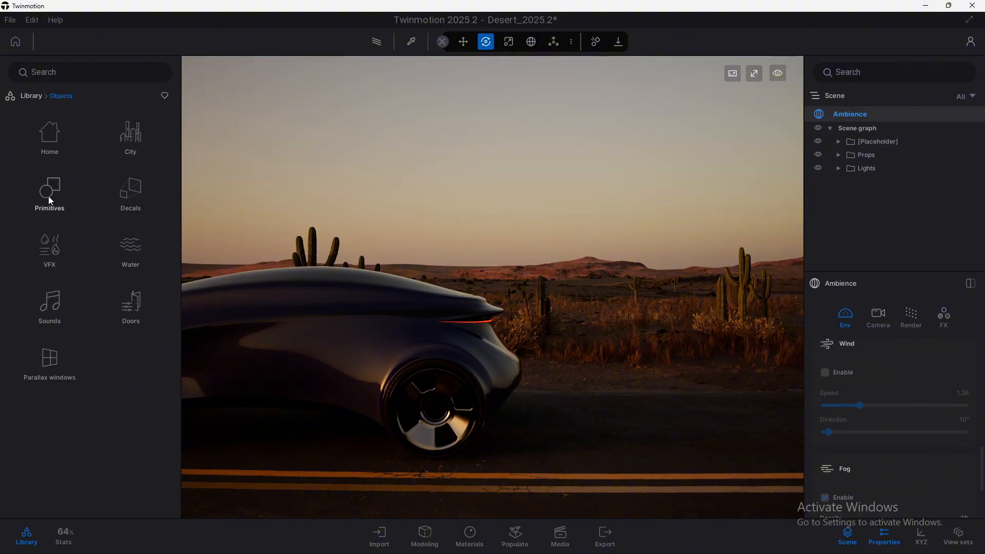
# Place the Fog card medium 01 object from the VFX fog cards on the road at the car's rear wheel.
pyautogui.click(53, 253)
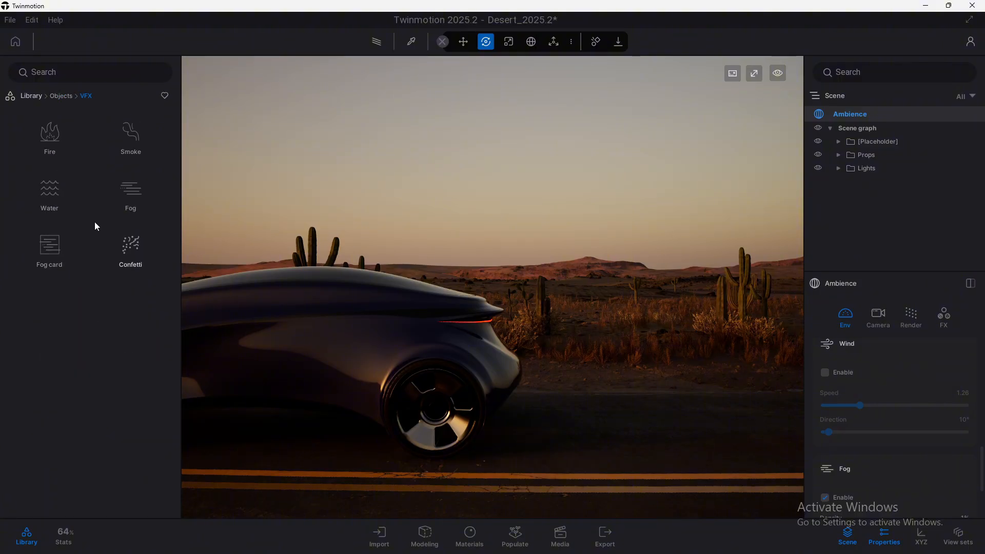
pyautogui.click(49, 251)
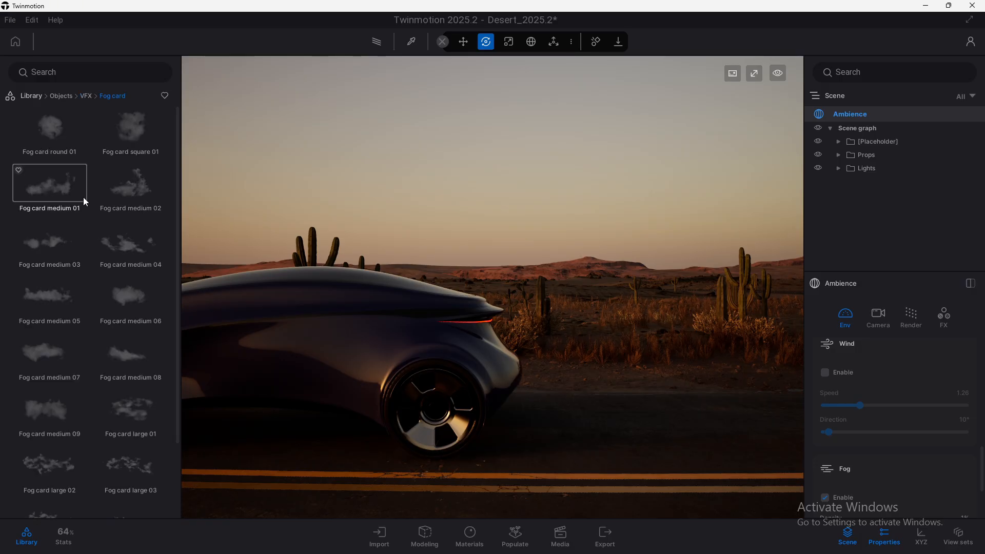
pyautogui.scroll(-1, 85, 201)
pyautogui.scroll(1, 88, 208)
pyautogui.moveTo(69, 184); pyautogui.dragTo(490, 442)
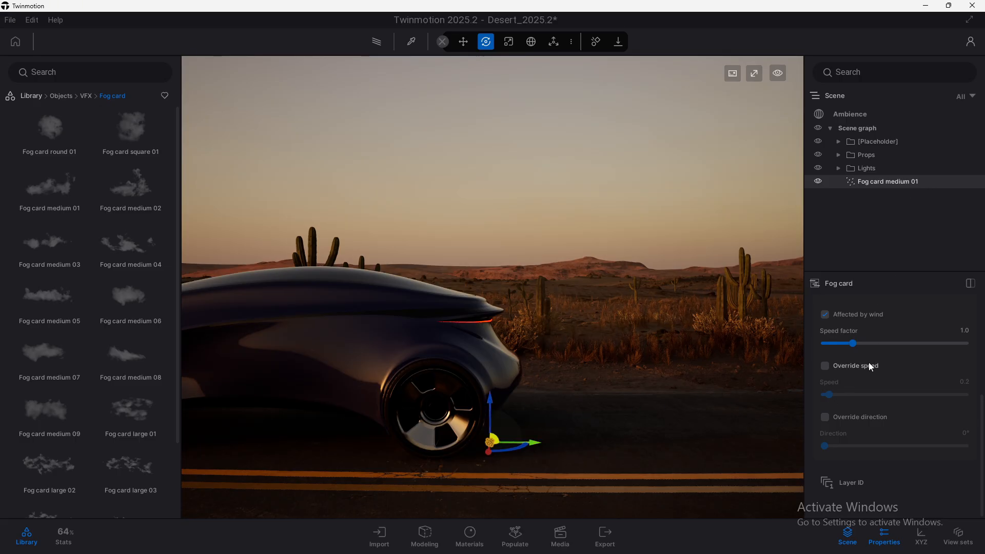
# Shift the fog card along the road behind the rear wheel and set its scale to 2.
pyautogui.scroll(2, 871, 364)
pyautogui.scroll(3, 872, 369)
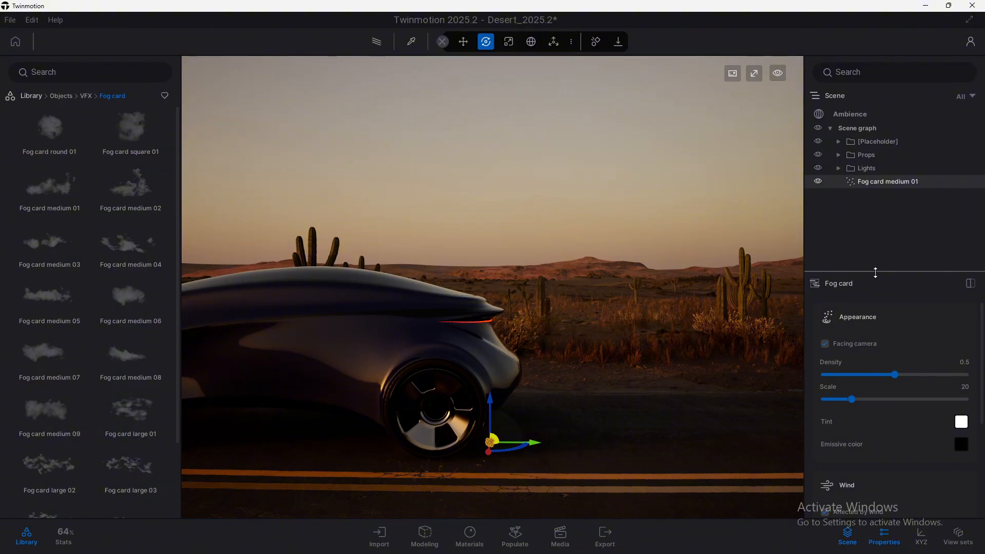
pyautogui.moveTo(878, 271); pyautogui.dragTo(886, 197)
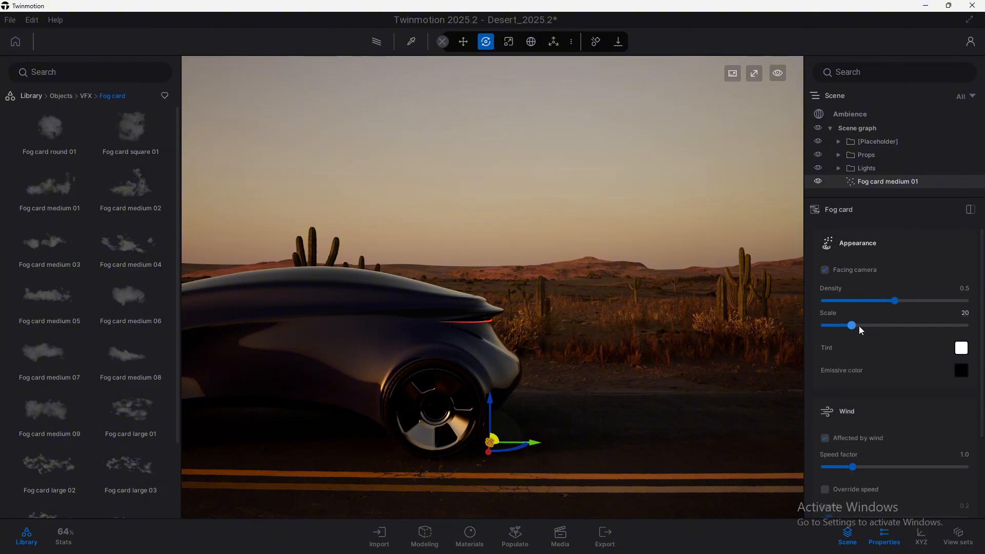
pyautogui.moveTo(854, 325); pyautogui.dragTo(822, 326)
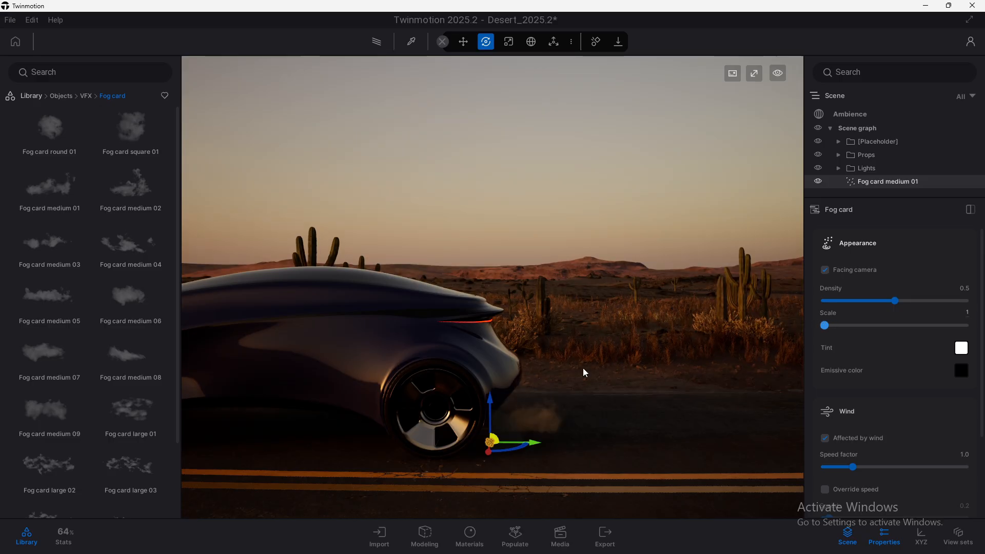
pyautogui.moveTo(501, 447); pyautogui.dragTo(590, 469)
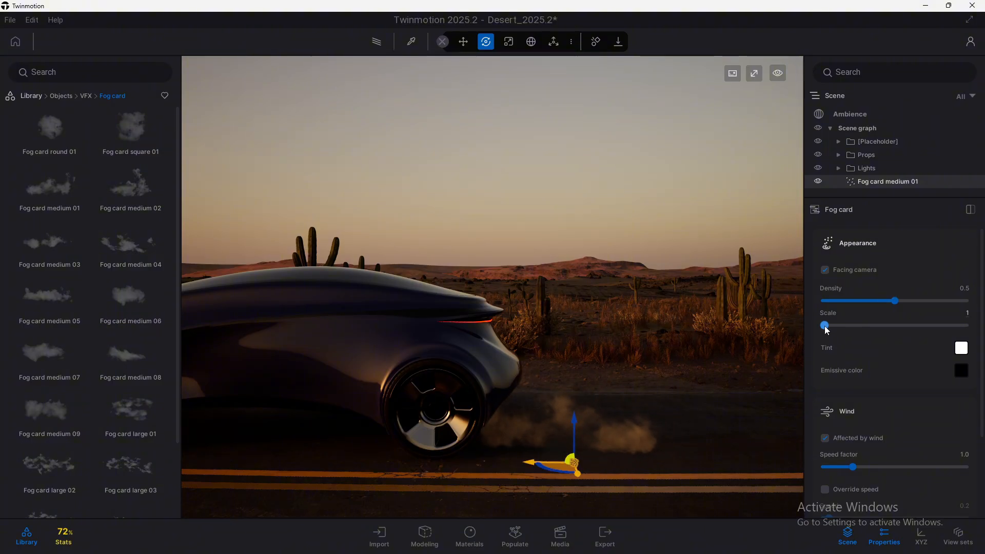
pyautogui.moveTo(824, 325); pyautogui.dragTo(826, 325)
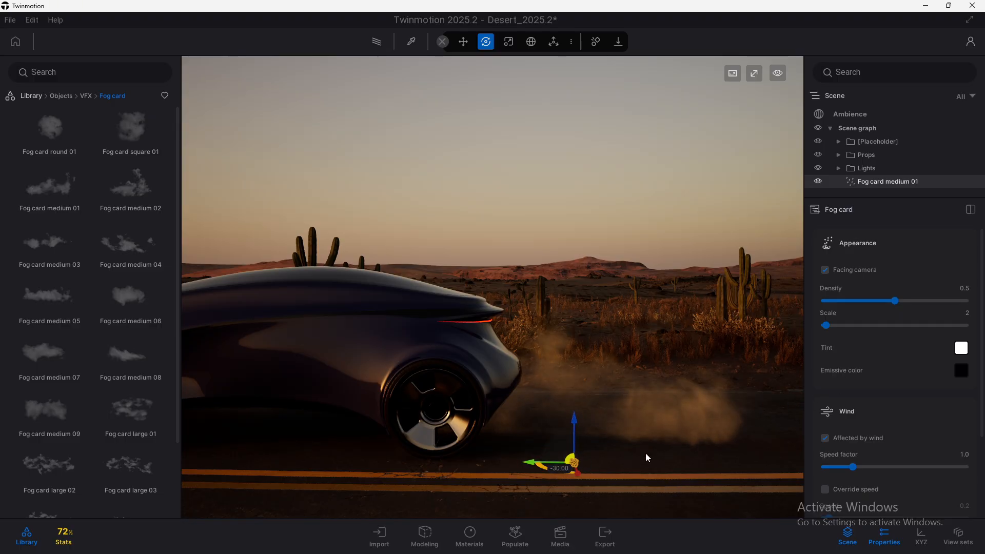
# Try rotating the fog card with Facing camera disabled and with it enabled again.
pyautogui.click(829, 269)
pyautogui.moveTo(575, 468)
pyautogui.mouseDown()
pyautogui.moveTo(630, 463)
pyautogui.moveTo(568, 460)
pyautogui.mouseUp()
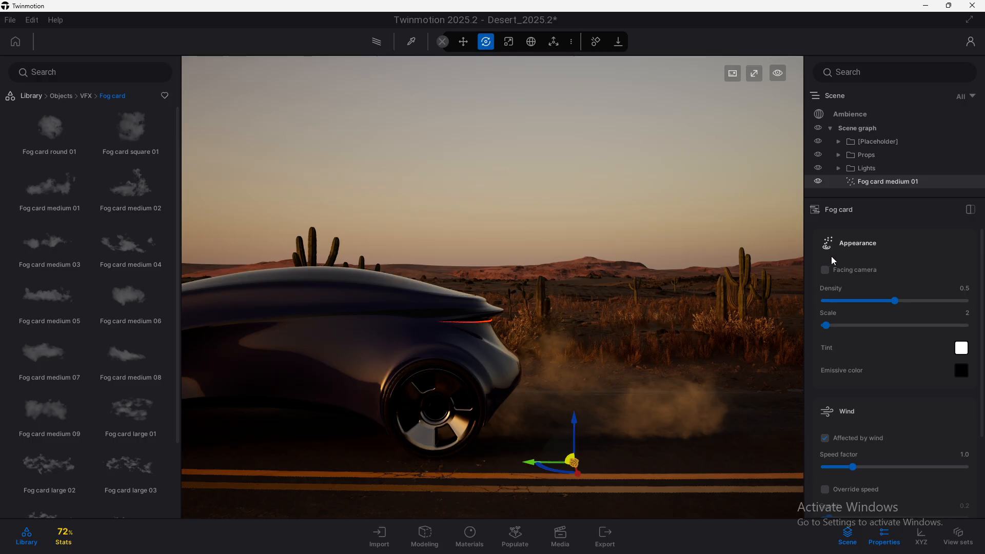
pyautogui.click(851, 269)
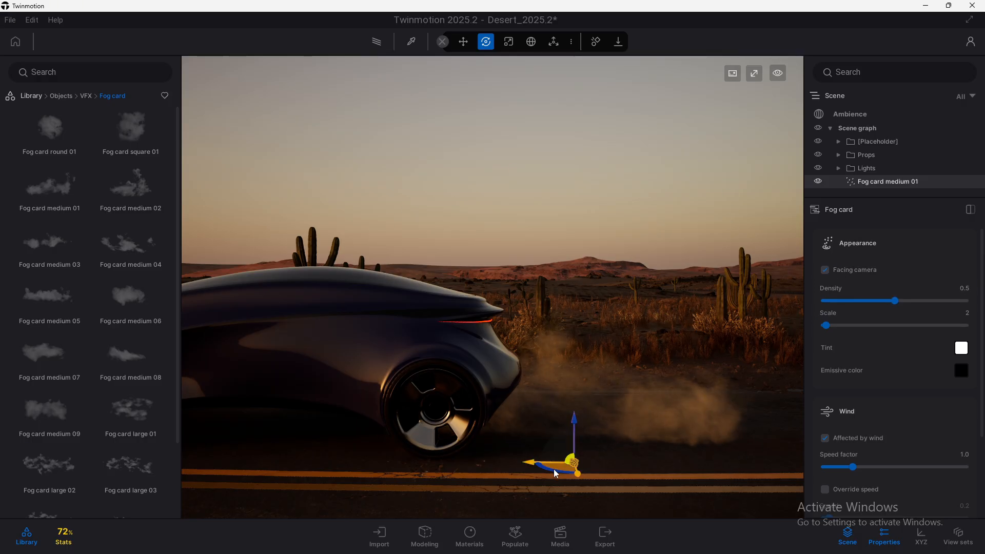
pyautogui.moveTo(556, 473); pyautogui.dragTo(534, 473)
# Compare the fog card at scale 1, restore scale 2, and set its density to 0.4.
pyautogui.moveTo(826, 324); pyautogui.dragTo(824, 324)
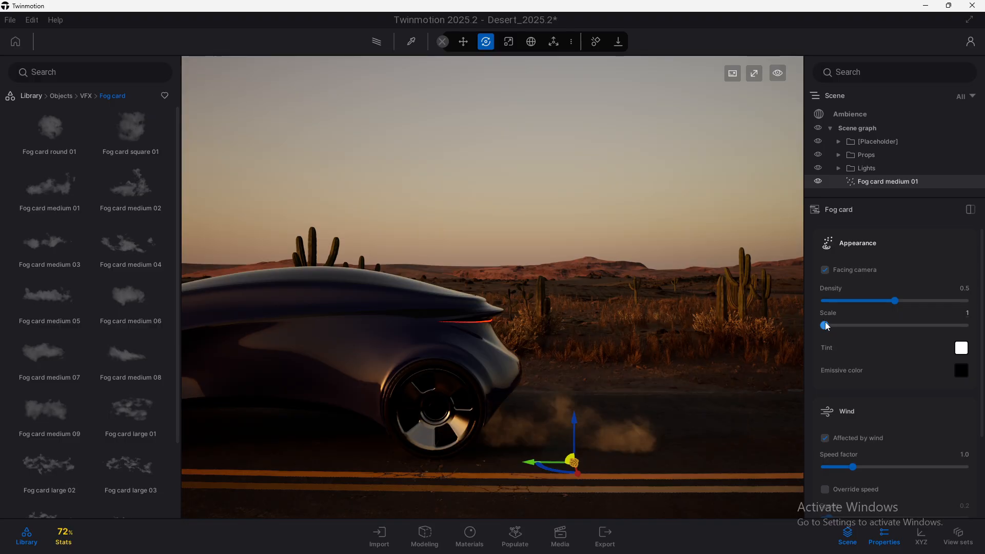
pyautogui.moveTo(825, 325); pyautogui.dragTo(826, 325)
pyautogui.moveTo(890, 299)
pyautogui.mouseDown()
pyautogui.moveTo(838, 301)
pyautogui.moveTo(946, 300)
pyautogui.moveTo(826, 300)
pyautogui.moveTo(915, 300)
pyautogui.moveTo(882, 300)
pyautogui.mouseUp()
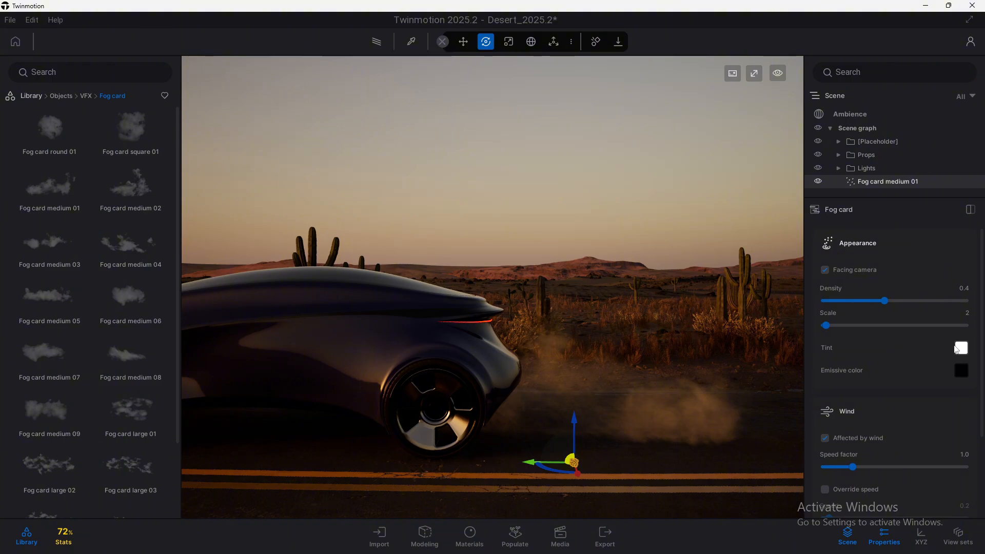
# Change the fog card's tint to bright green A2FF3D.
pyautogui.click(958, 350)
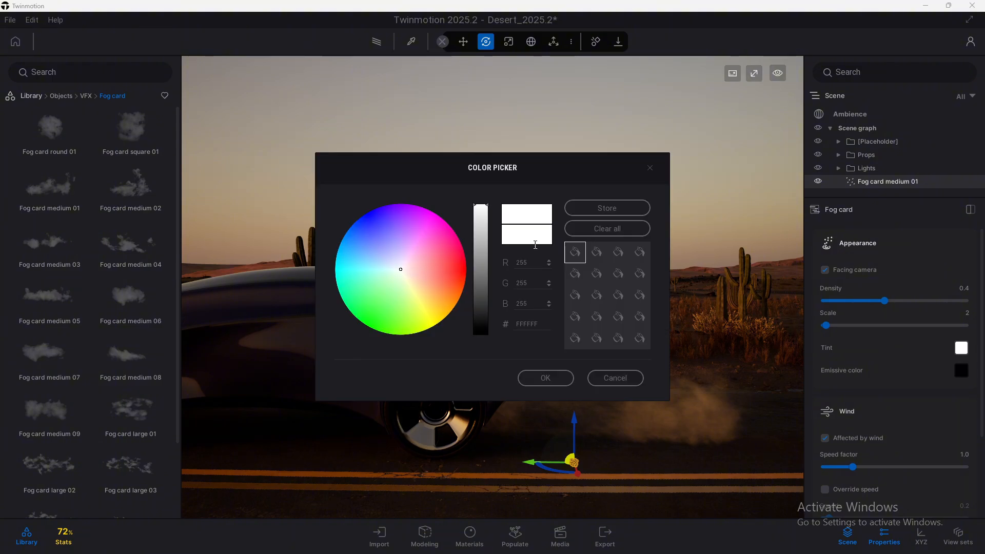
pyautogui.moveTo(455, 166); pyautogui.dragTo(244, 170)
pyautogui.moveTo(128, 275); pyautogui.dragTo(93, 316)
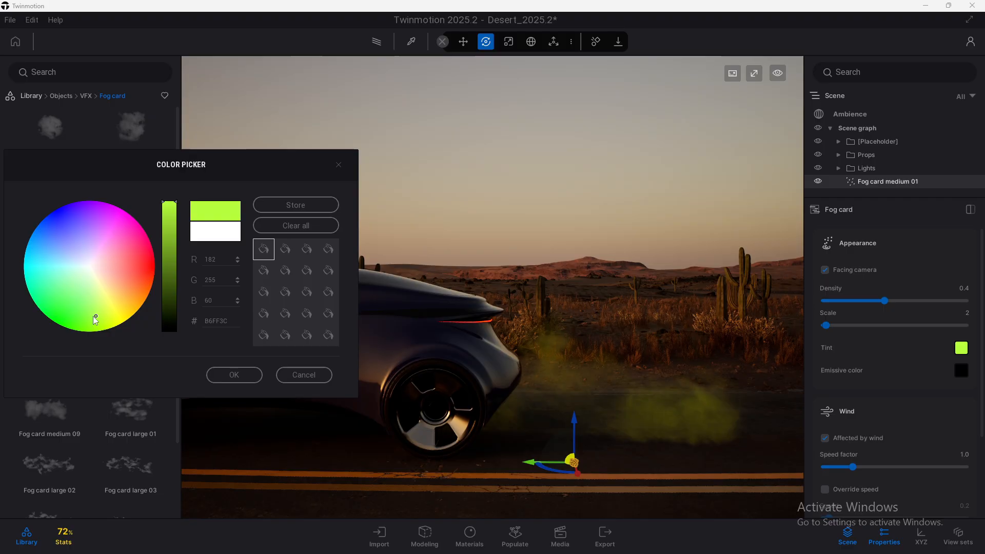
pyautogui.click(234, 376)
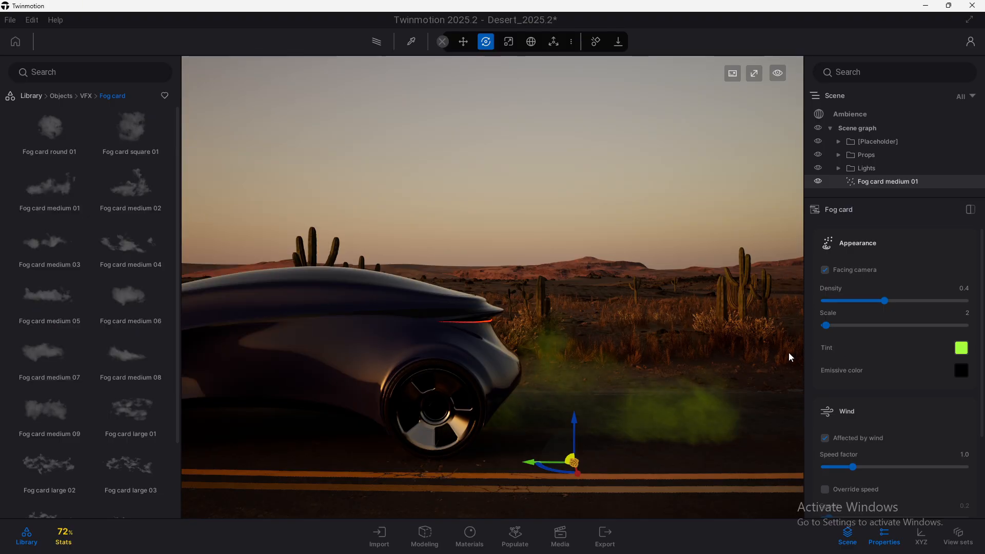
# Set the fog card's emissive color to a medium-brightness muted pink, 7E4B5A.
pyautogui.click(961, 370)
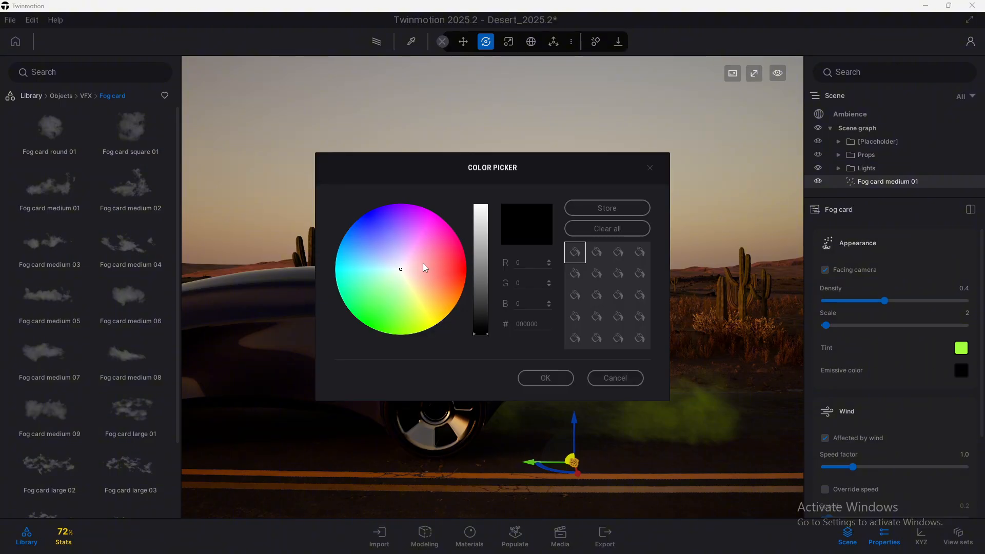
pyautogui.moveTo(405, 166); pyautogui.dragTo(110, 147)
pyautogui.moveTo(116, 253)
pyautogui.mouseDown()
pyautogui.moveTo(133, 247)
pyautogui.moveTo(117, 199)
pyautogui.moveTo(107, 228)
pyautogui.mouseUp()
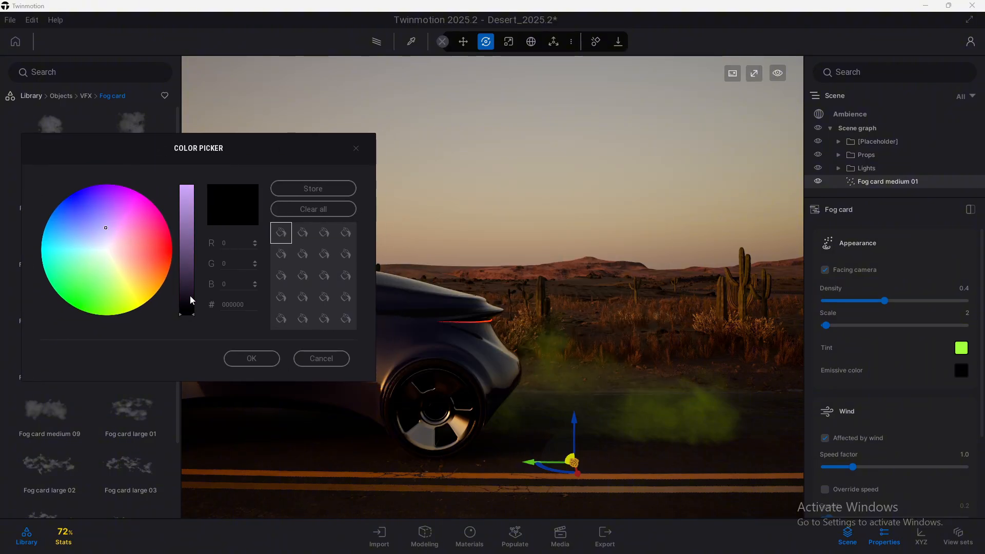
pyautogui.moveTo(190, 296)
pyautogui.mouseDown()
pyautogui.moveTo(190, 227)
pyautogui.moveTo(190, 259)
pyautogui.moveTo(190, 250)
pyautogui.mouseUp()
pyautogui.moveTo(119, 254)
pyautogui.mouseDown()
pyautogui.moveTo(140, 266)
pyautogui.moveTo(132, 243)
pyautogui.mouseUp()
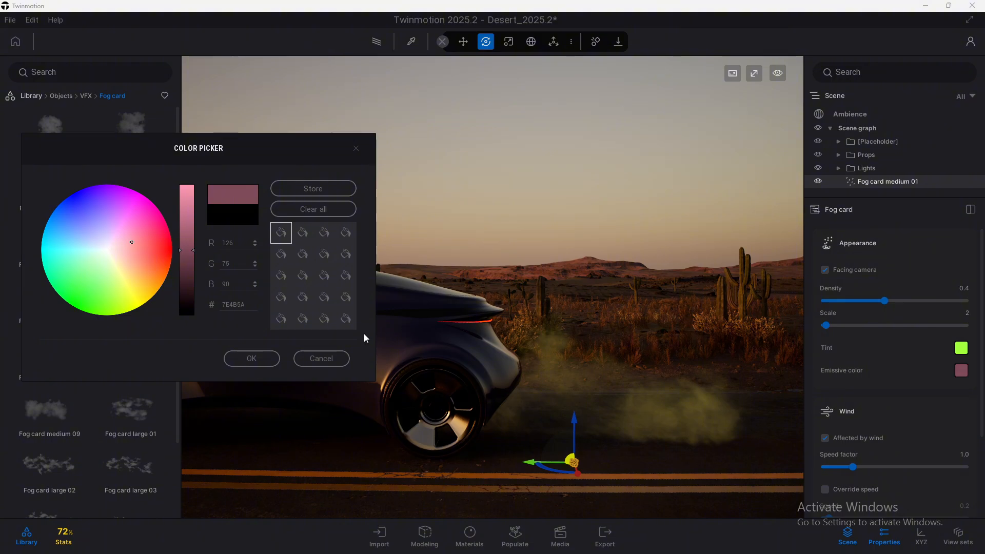
pyautogui.click(252, 358)
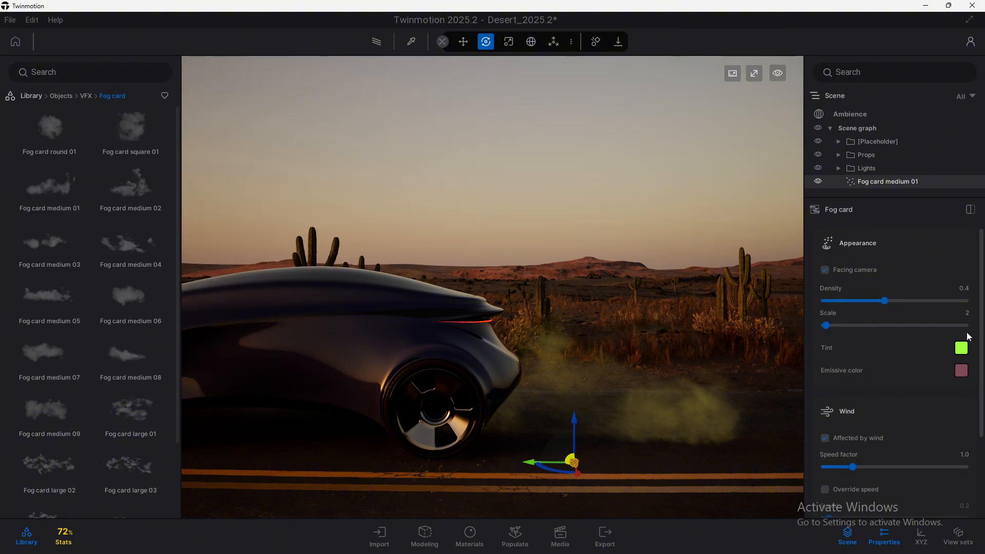
# Set the fog card's tint to warm off-white FFF3EB and its emissive color to a neutral grey of unchanged brightness.
pyautogui.click(961, 348)
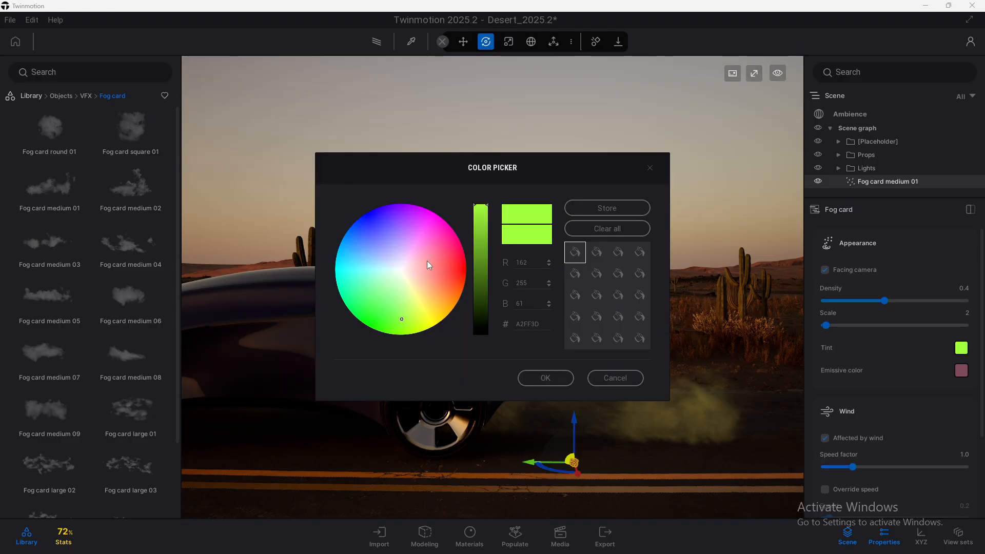
pyautogui.click(405, 272)
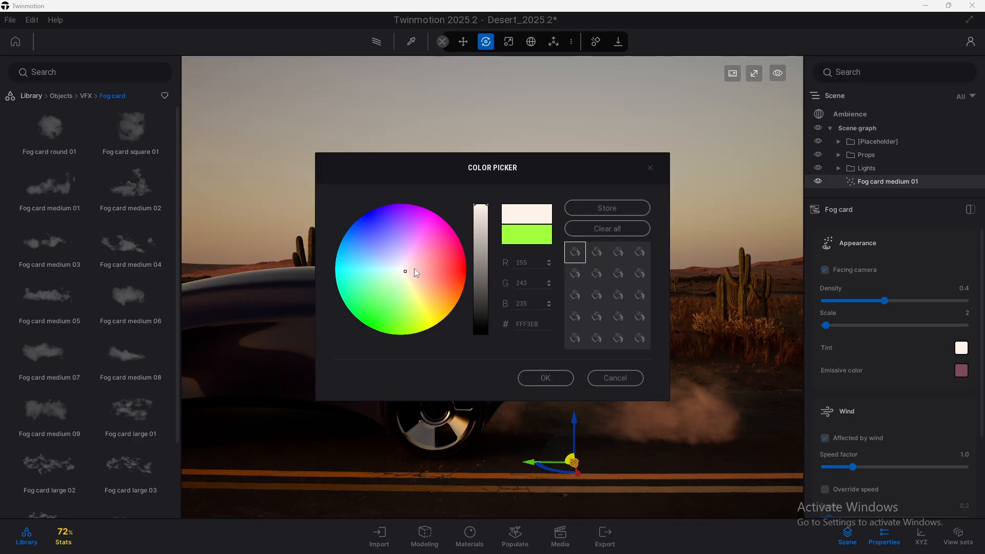
pyautogui.click(545, 378)
pyautogui.click(960, 370)
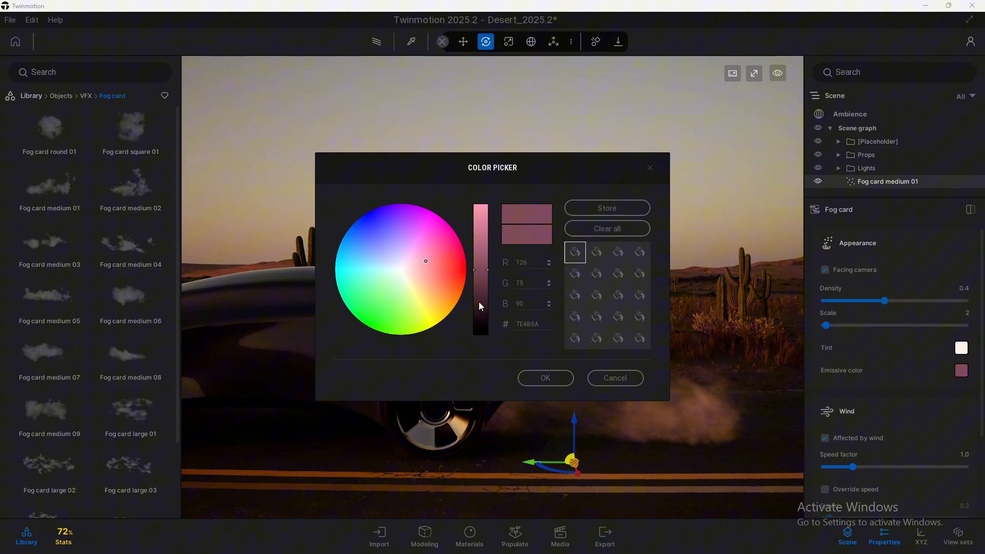
pyautogui.click(401, 268)
pyautogui.click(559, 374)
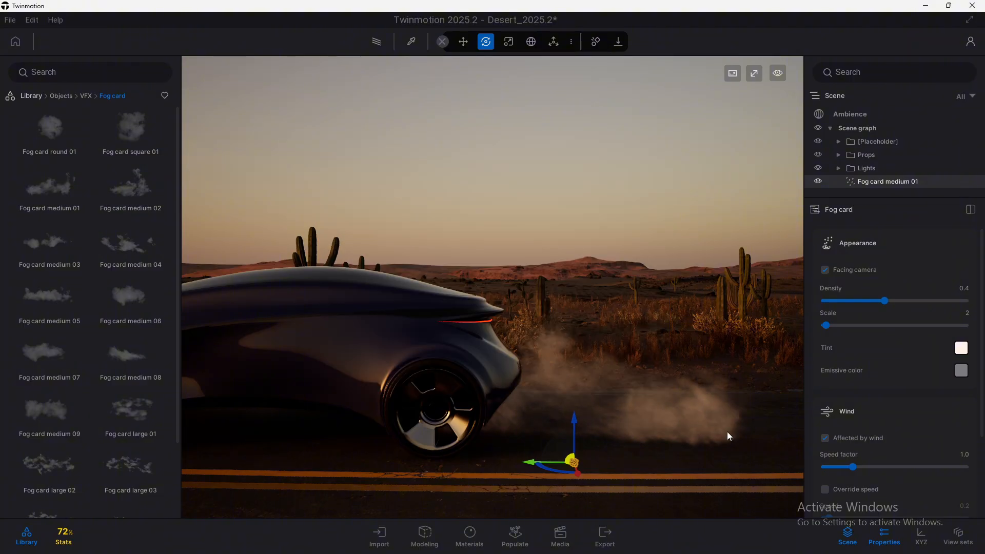
# Toggle the fog card's Affected by wind option off and back on.
pyautogui.scroll(-3, 948, 356)
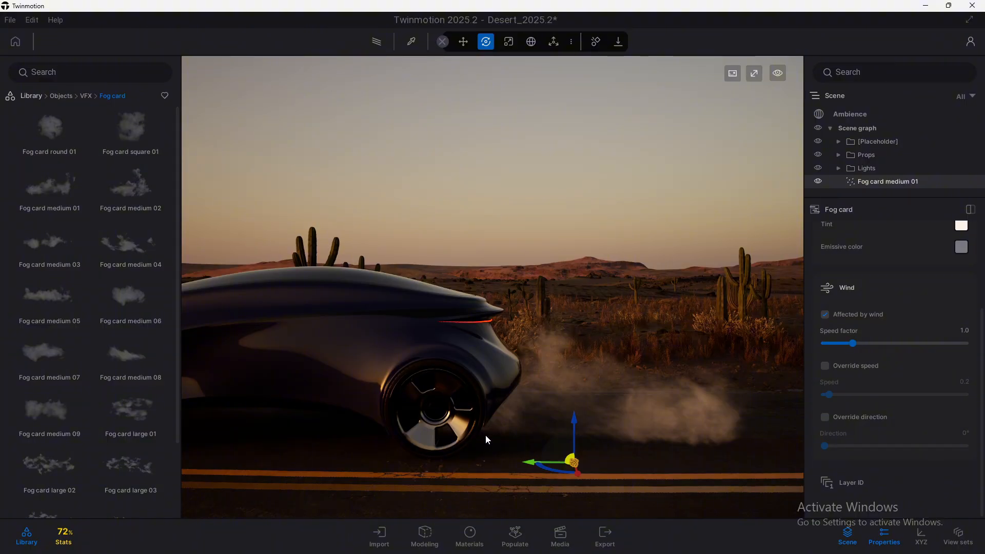
pyautogui.click(848, 314)
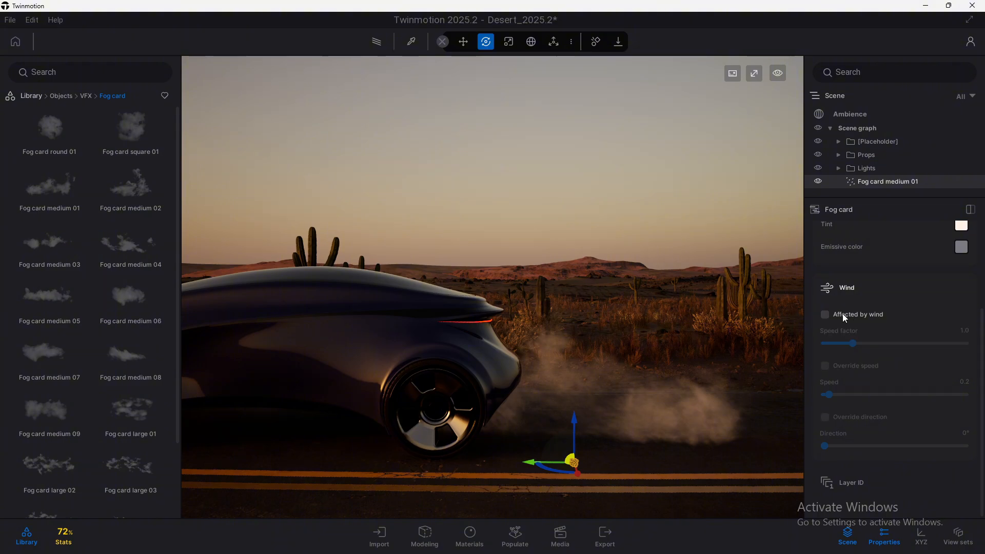
pyautogui.click(830, 314)
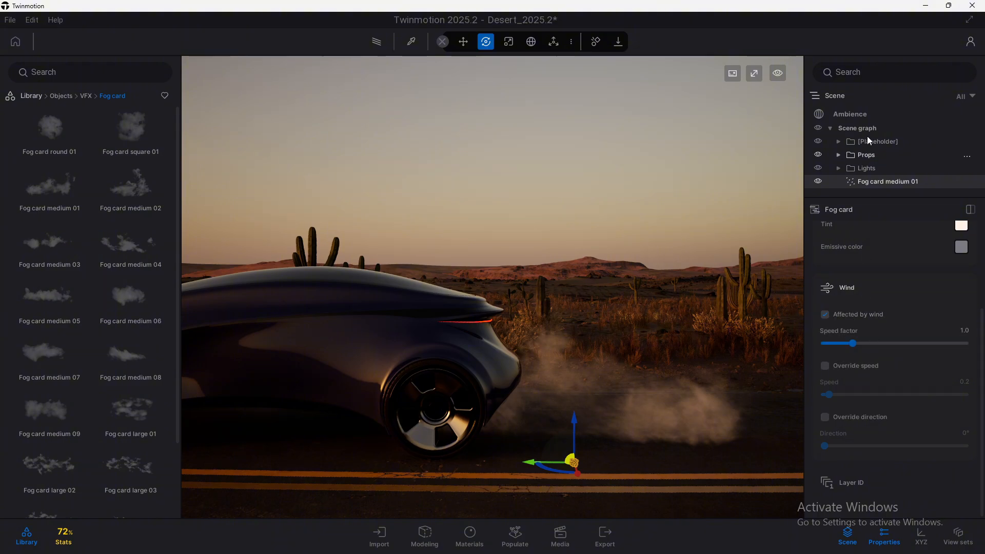
# Enable wind in the Ambience environment settings with speed 0.97 and direction 252°.
pyautogui.click(870, 117)
pyautogui.scroll(-10, 913, 359)
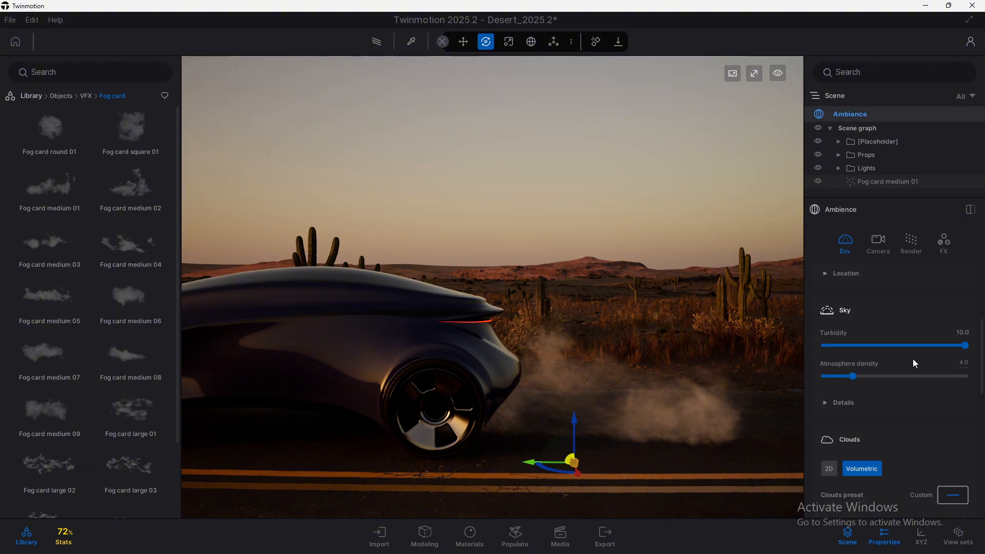
pyautogui.scroll(-3, 912, 363)
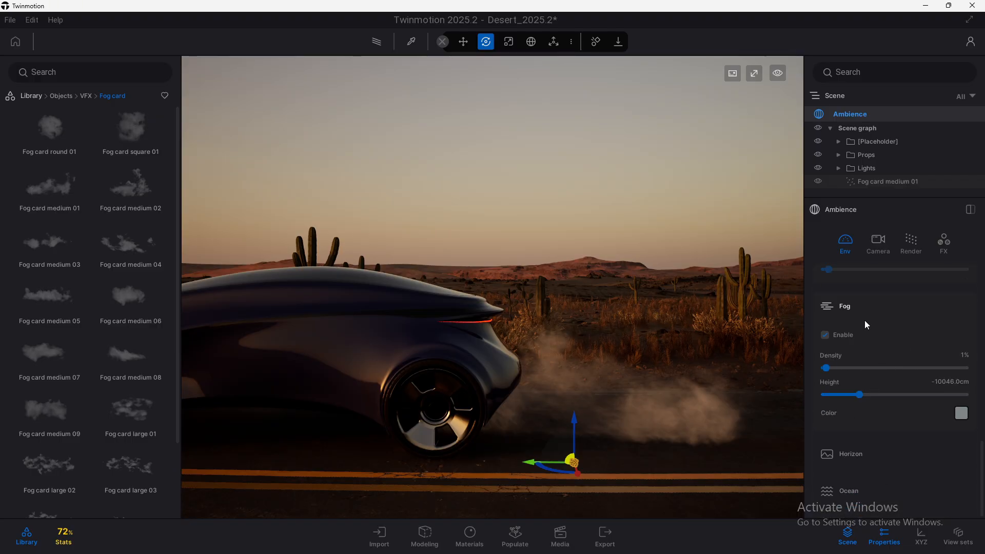
pyautogui.scroll(3, 863, 392)
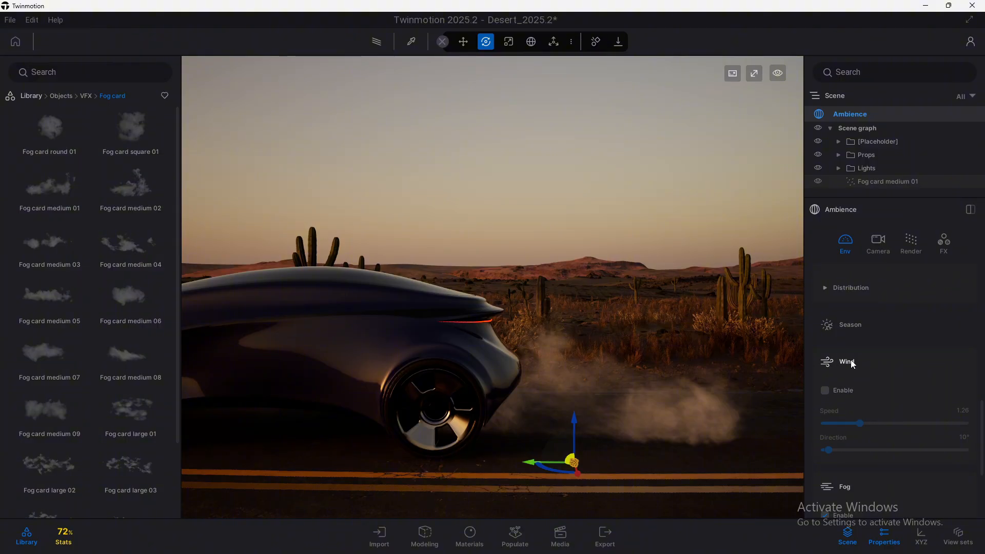
pyautogui.click(832, 391)
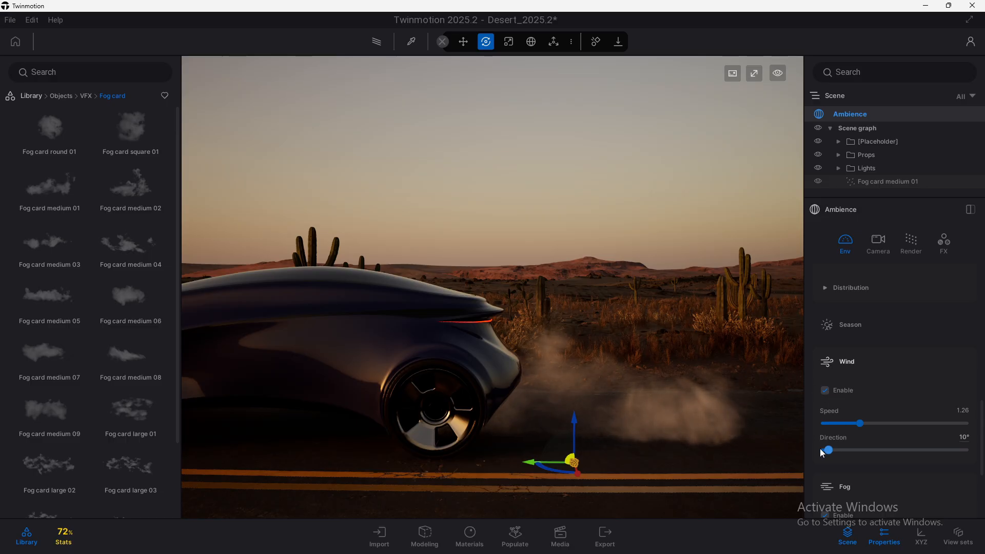
pyautogui.click(857, 424)
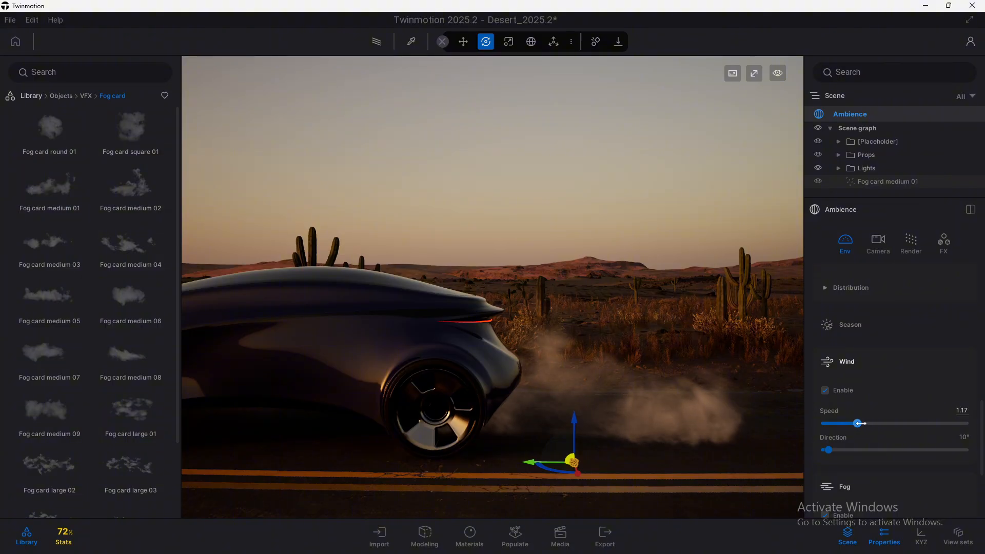
pyautogui.moveTo(858, 423); pyautogui.dragTo(823, 450)
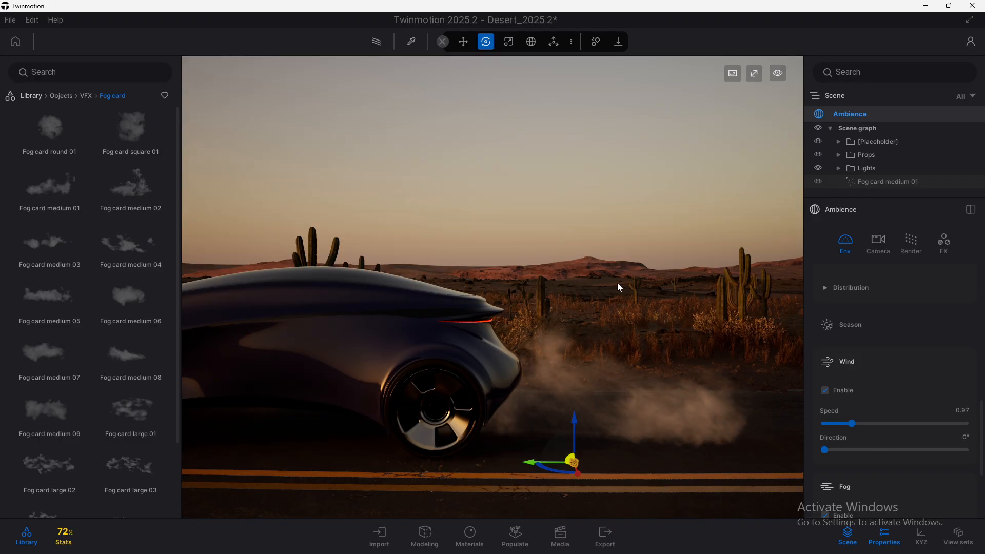
pyautogui.moveTo(848, 448); pyautogui.dragTo(923, 448)
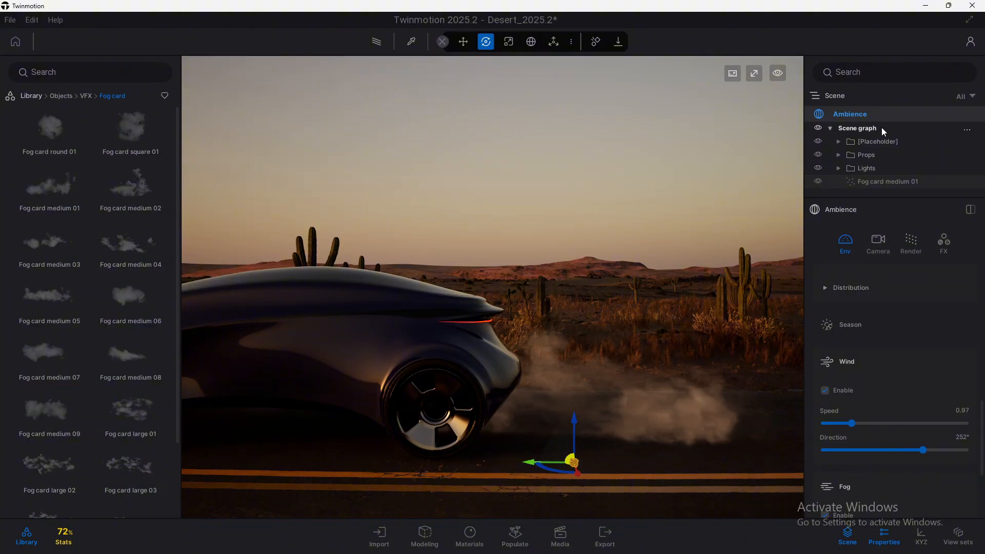
# Turn off Affected by wind for Fog card medium 01.
pyautogui.click(880, 185)
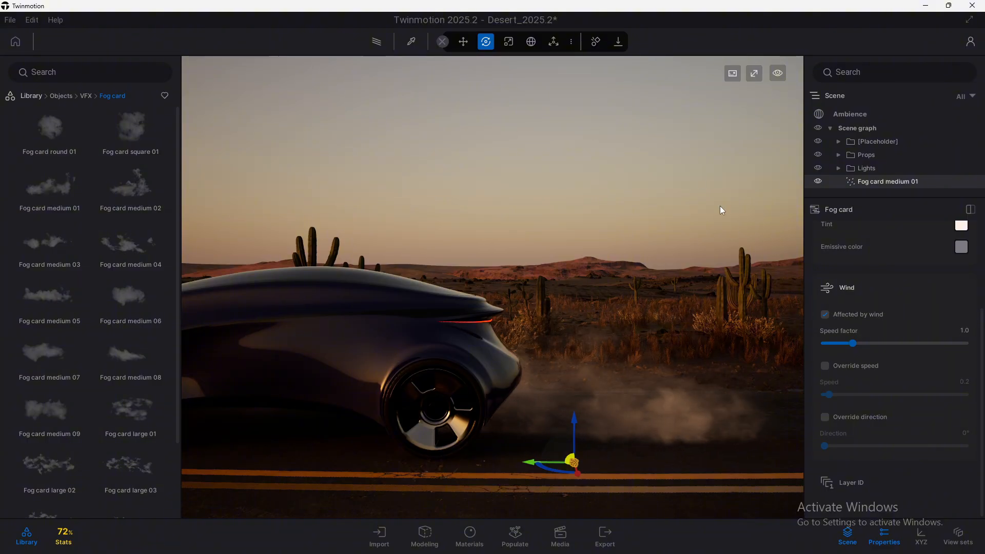
pyautogui.click(855, 315)
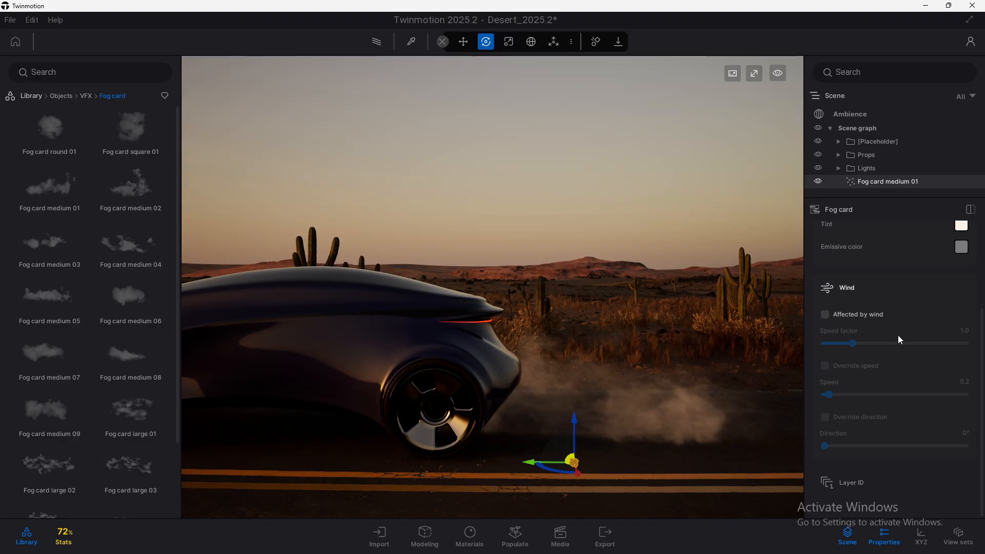
# Turn Affected by wind back on for the fog card and override its wind speed, trying 3.0 before settling on 1.4.
pyautogui.click(825, 316)
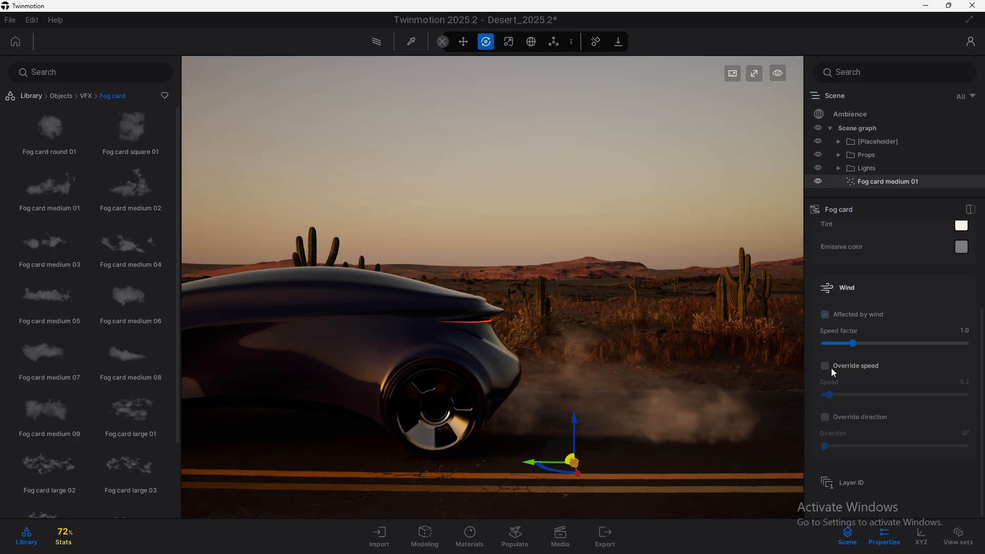
pyautogui.click(858, 366)
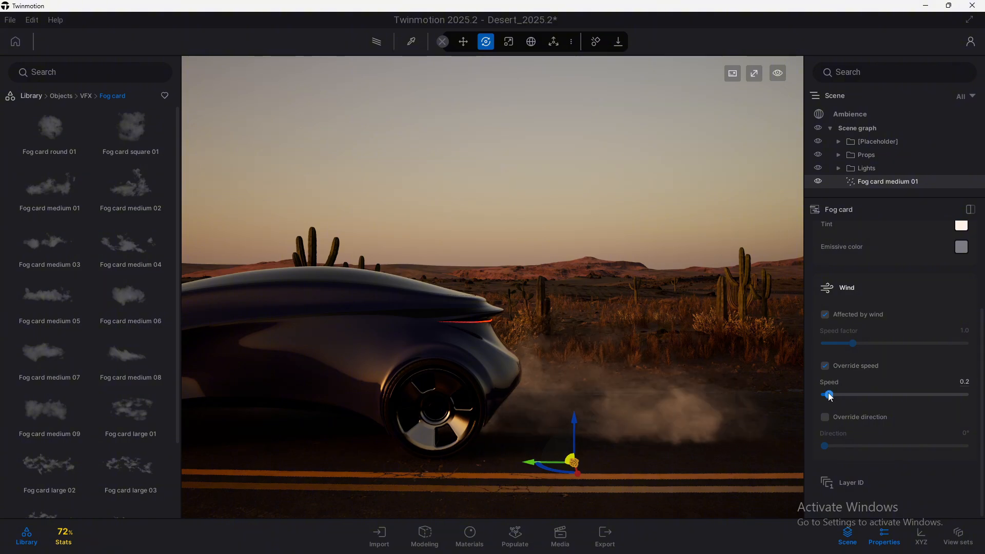
pyautogui.moveTo(829, 394); pyautogui.dragTo(911, 393)
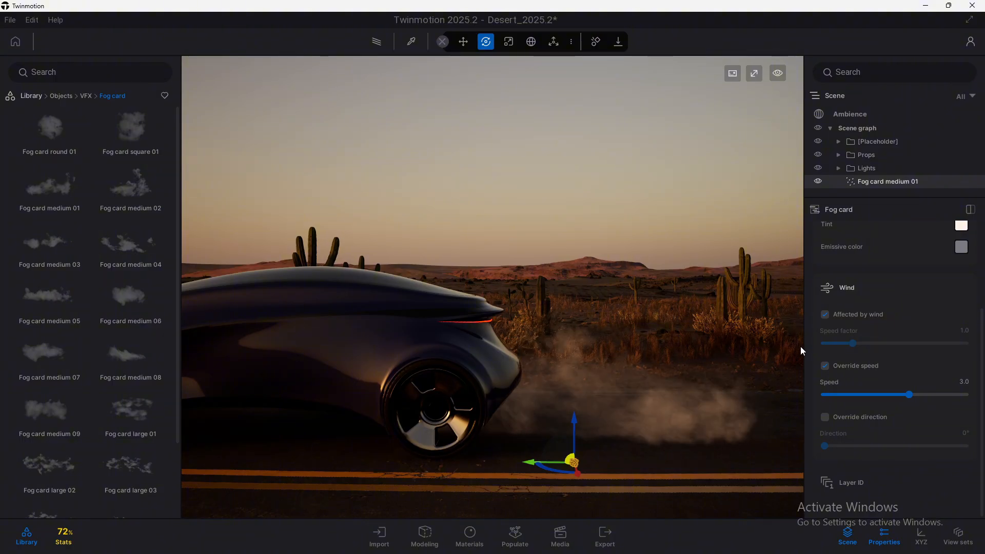
pyautogui.moveTo(898, 395); pyautogui.dragTo(863, 396)
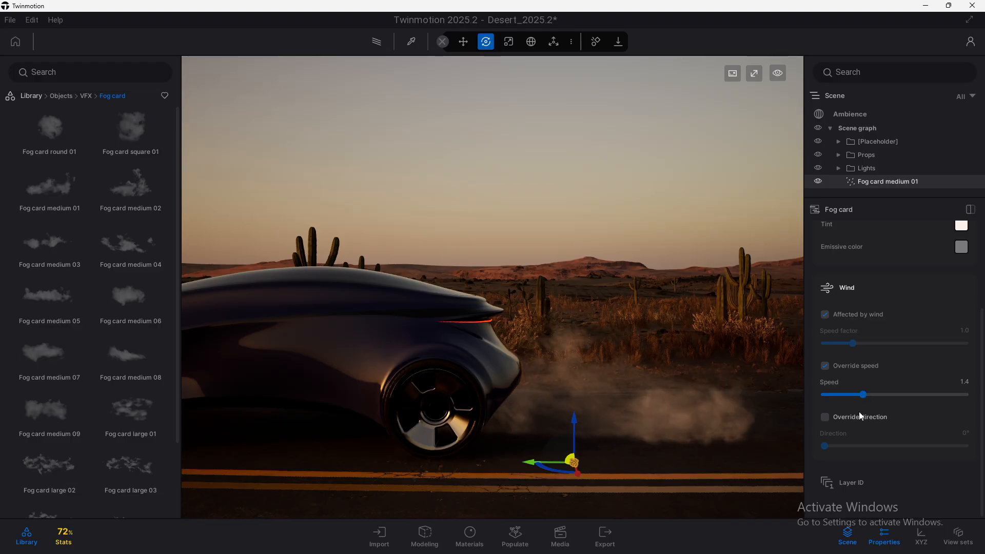
# Override the fog card's wind direction and set it to 293°.
pyautogui.click(860, 416)
pyautogui.moveTo(837, 444); pyautogui.dragTo(939, 440)
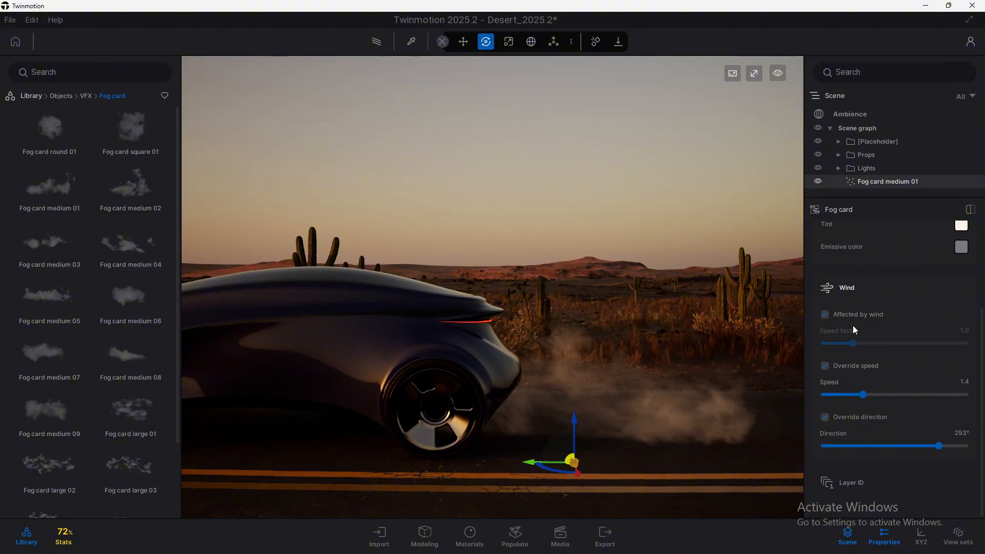
pyautogui.scroll(2, 916, 375)
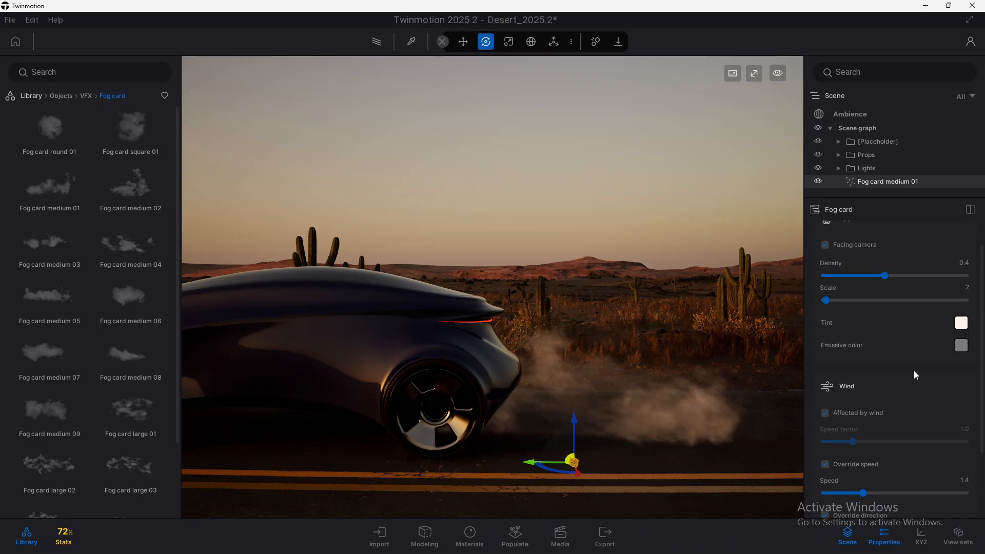
pyautogui.scroll(1, 916, 375)
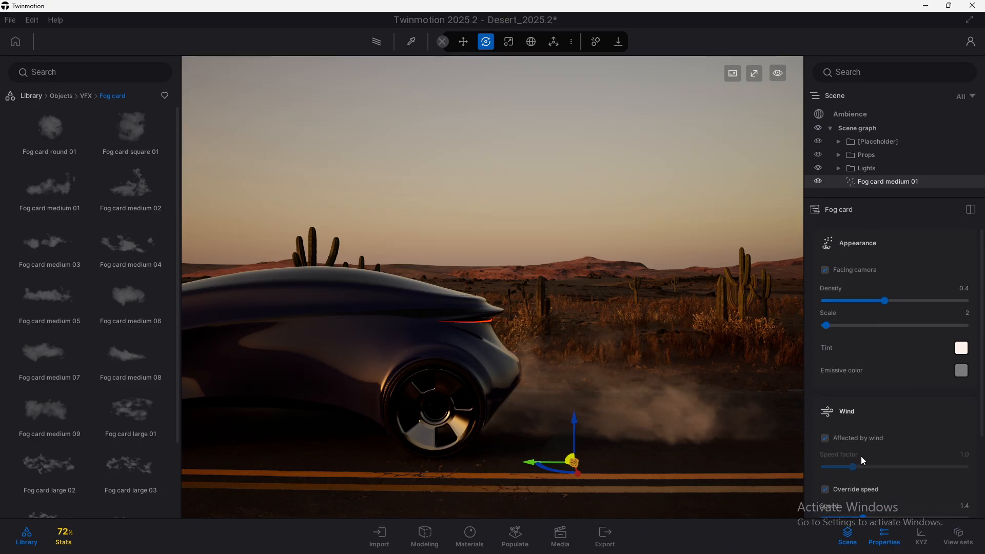